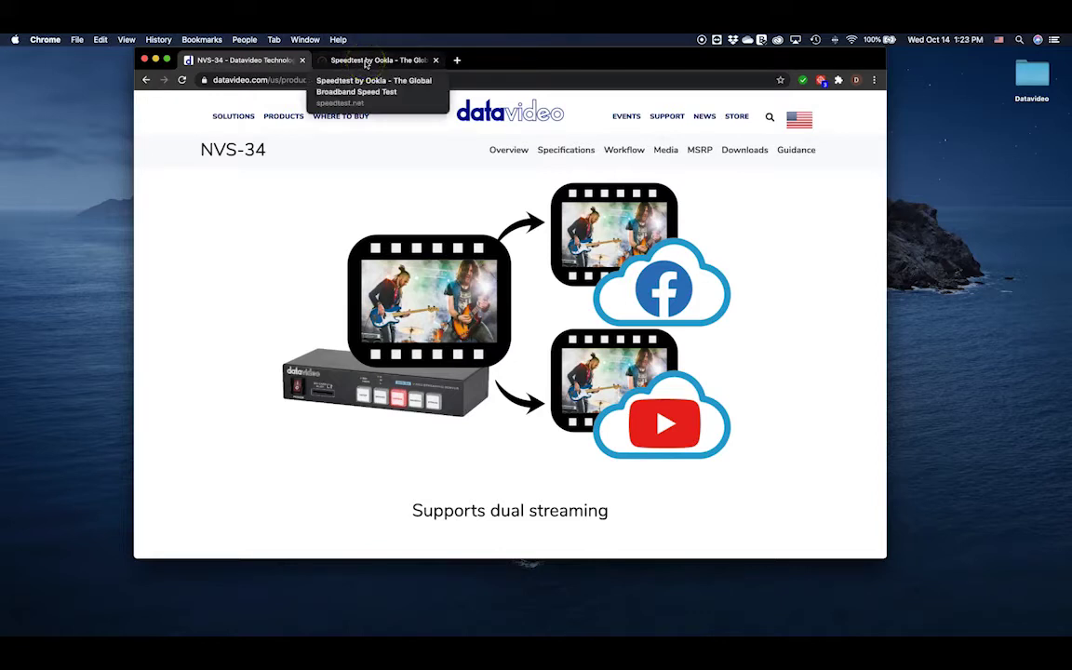
Step: Review the Speedtest results: 6 ms ping, 47.66 Mbps download, 32.62 Mbps upload via Frontier, Los Angeles
left_click(367, 61)
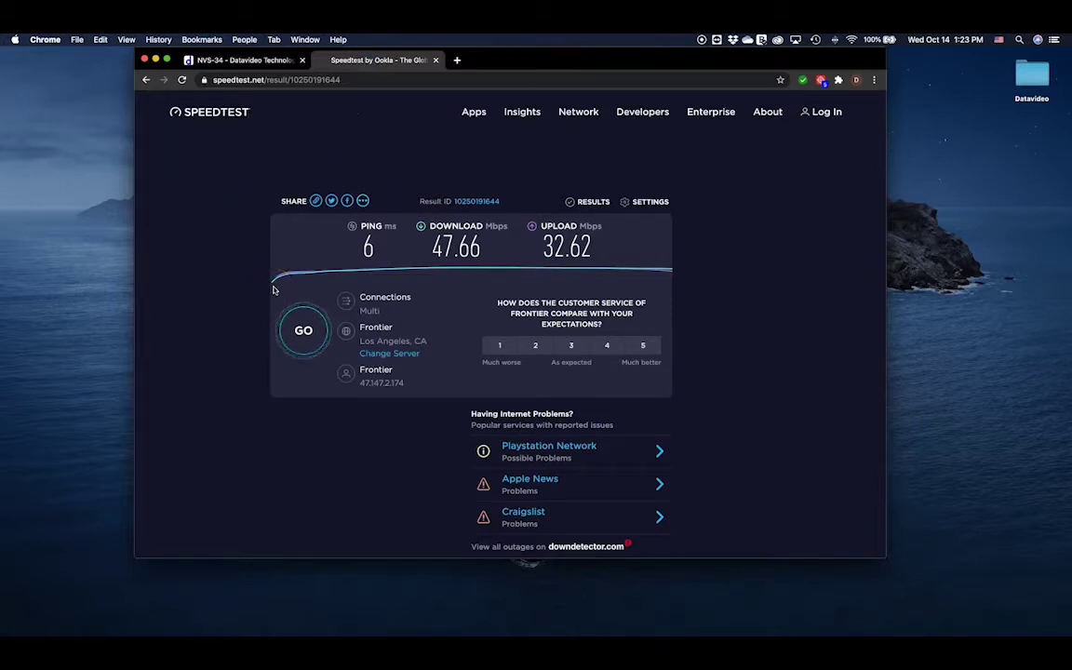
mouse_move(271, 290)
left_mouse_down()
mouse_move(265, 284)
mouse_move(576, 274)
left_mouse_up()
mouse_move(850, 629)
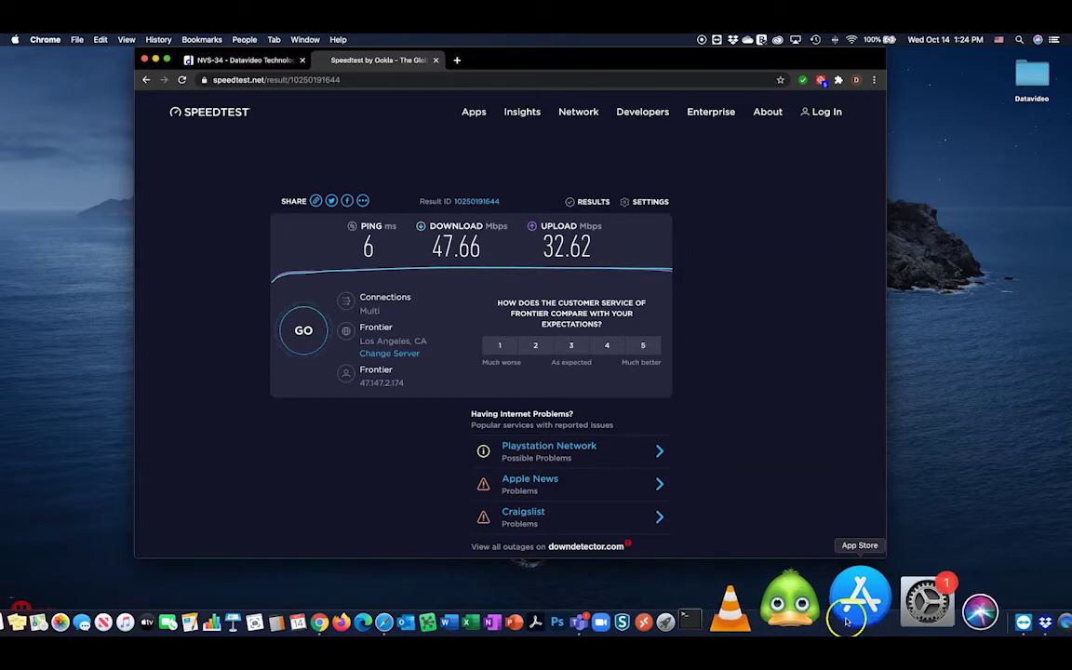
Step: Scan the LAN with LanScan to find the Data Video encoder at 10.10.20.181 among three devices
left_click(833, 624)
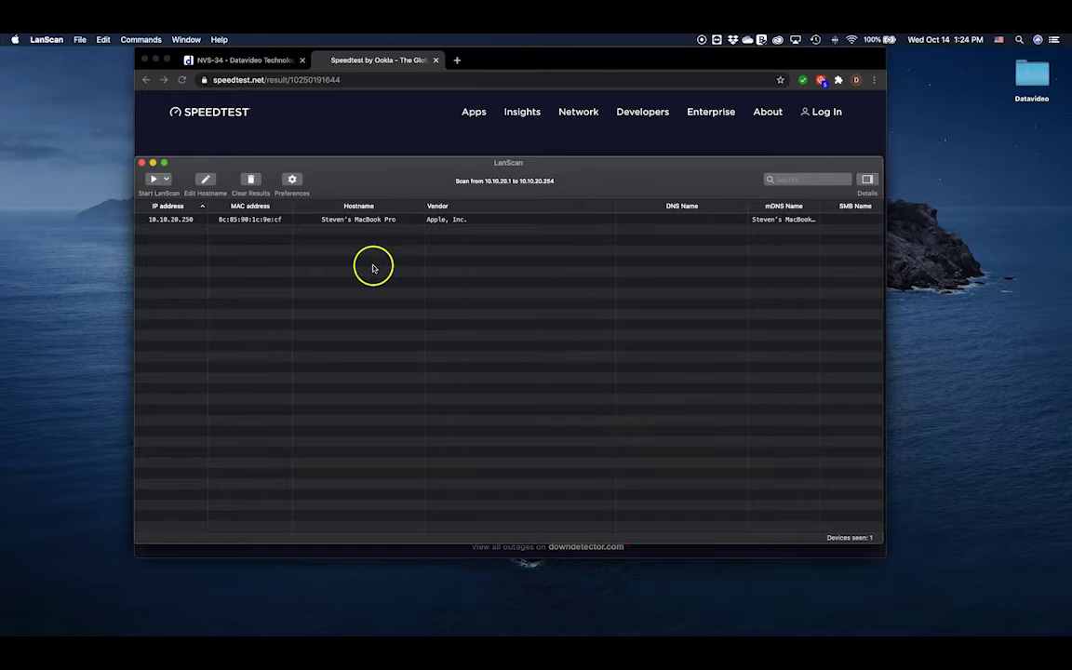
left_click(154, 181)
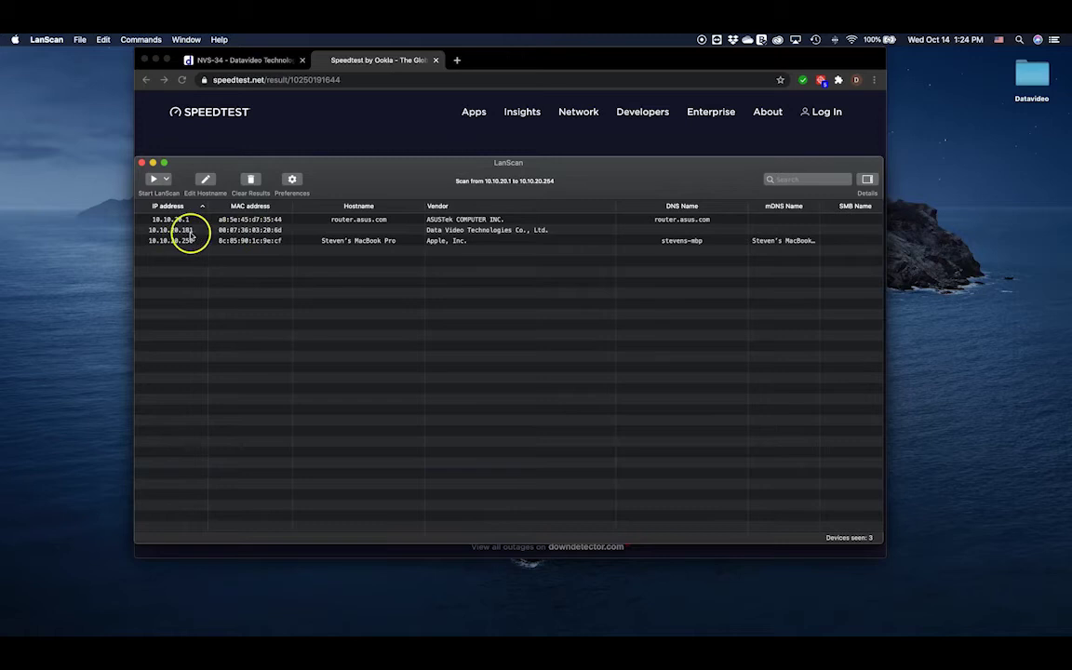
Step: Load 10.10.20.181 in a new tab and review the encoder's Source page: HDMI 1920x1080p 60 fps, Embed audio
left_click(457, 60)
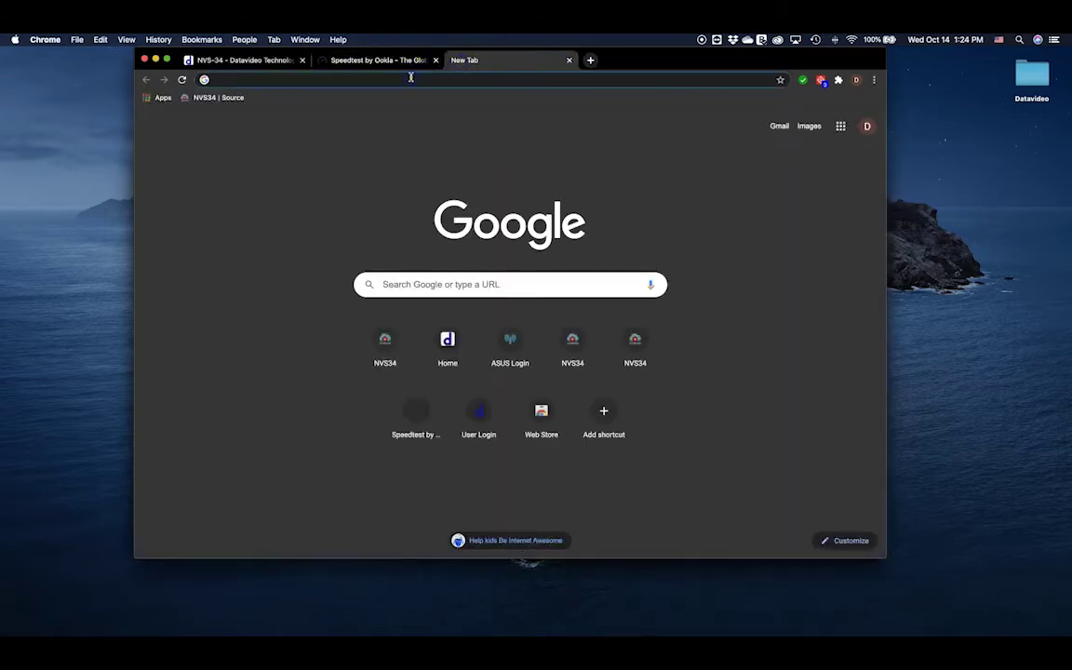
type("10.10.20")
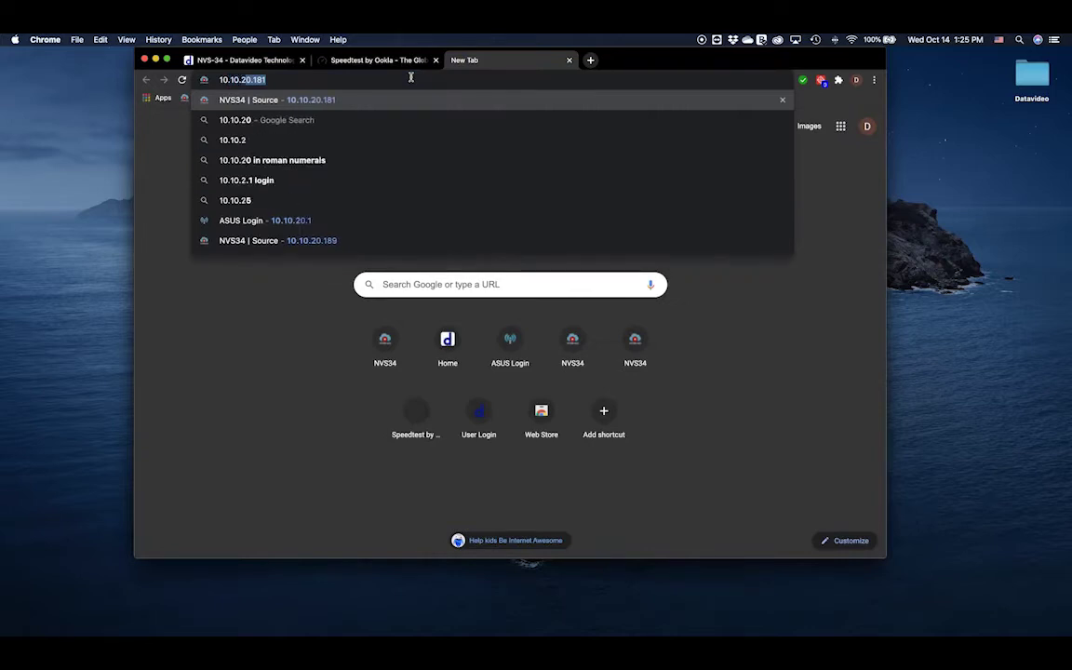
type(".181")
key("Return")
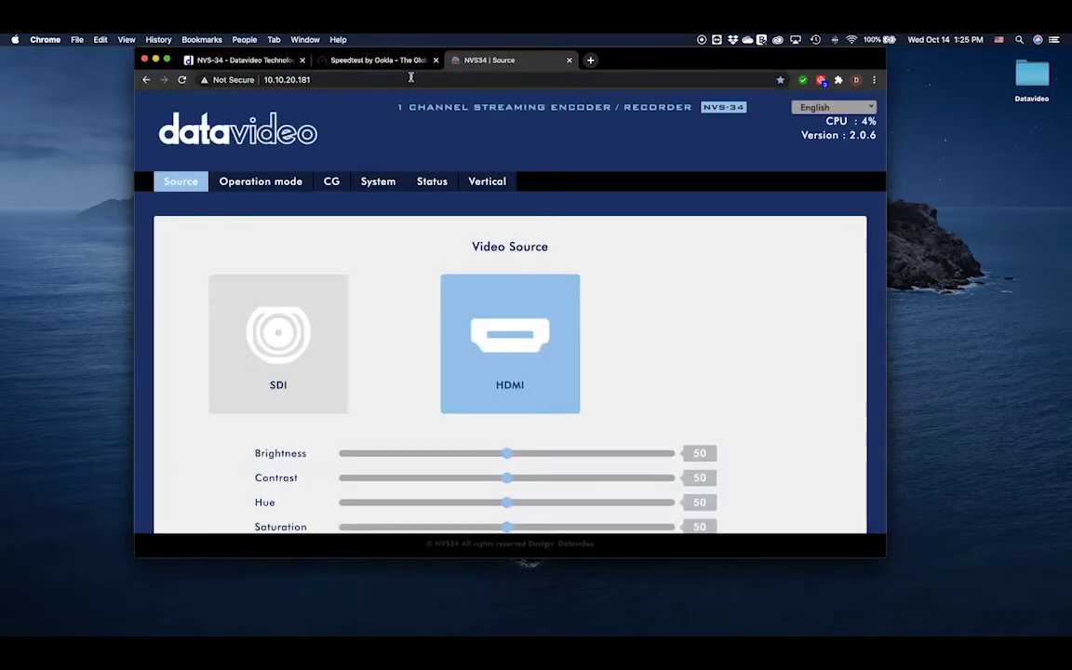
scroll(382, 293, "down", 2)
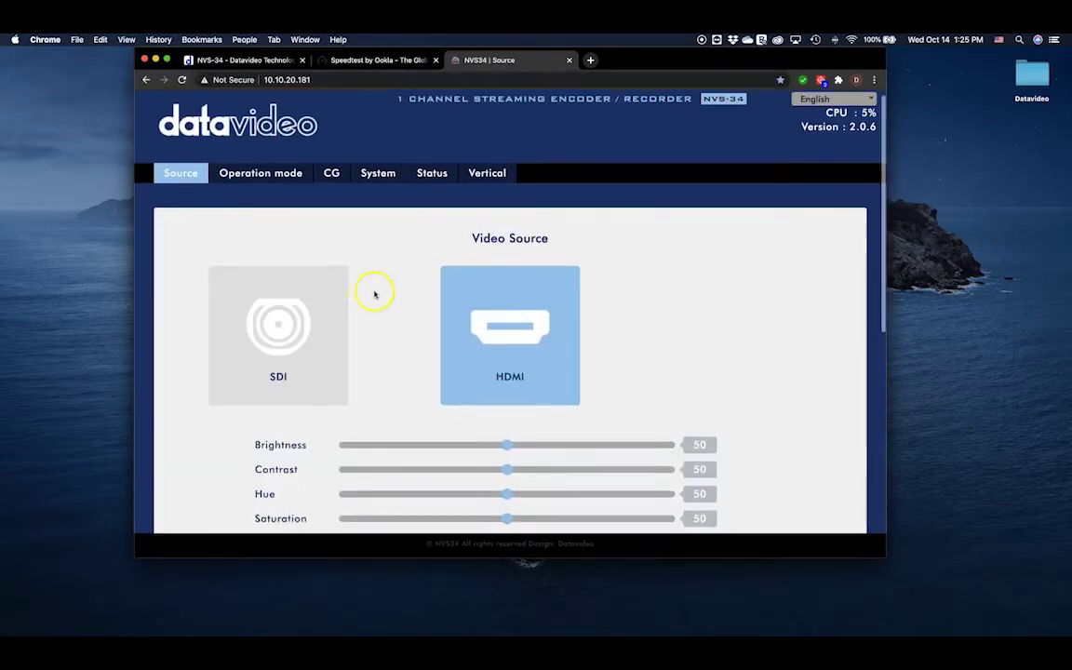
scroll(559, 312, "down", 1)
scroll(397, 465, "down", 1)
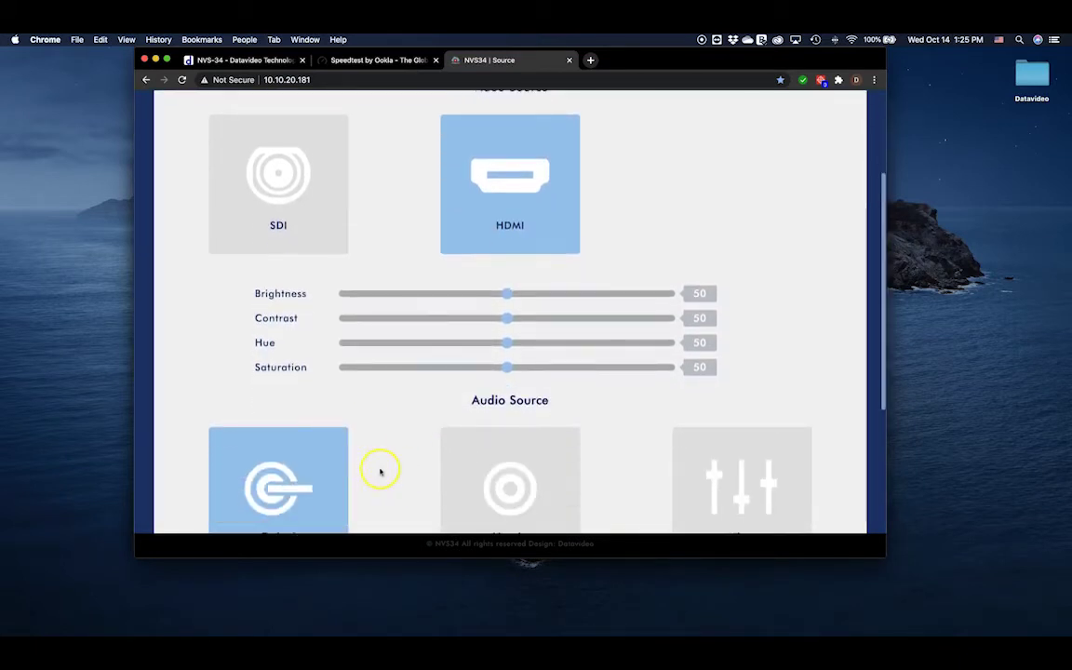
scroll(372, 460, "down", 2)
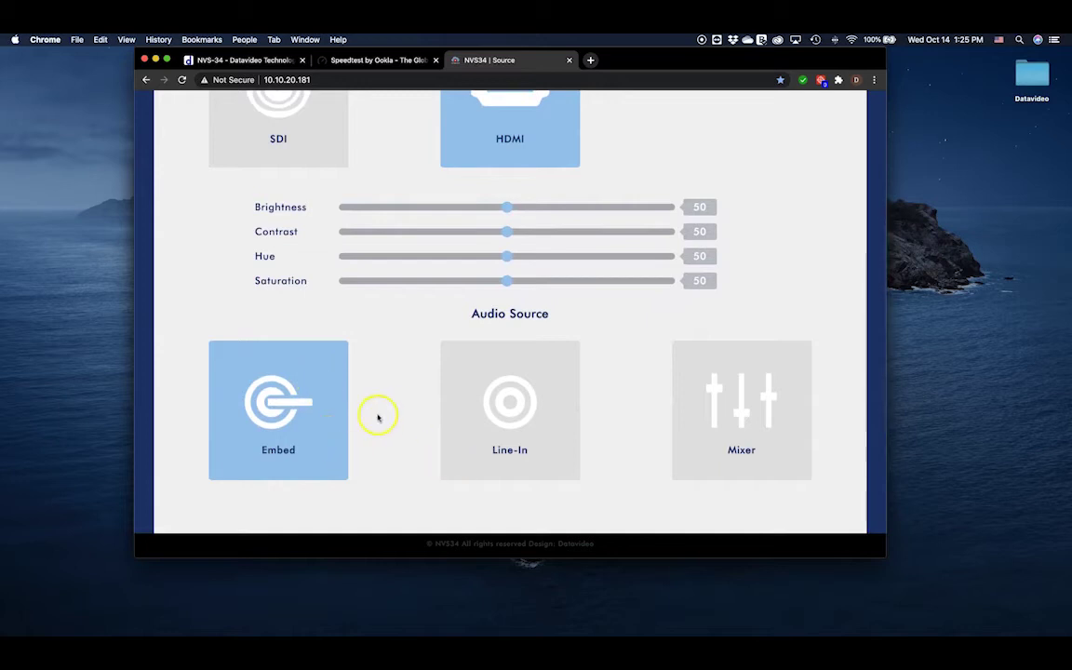
scroll(395, 406, "down", 4)
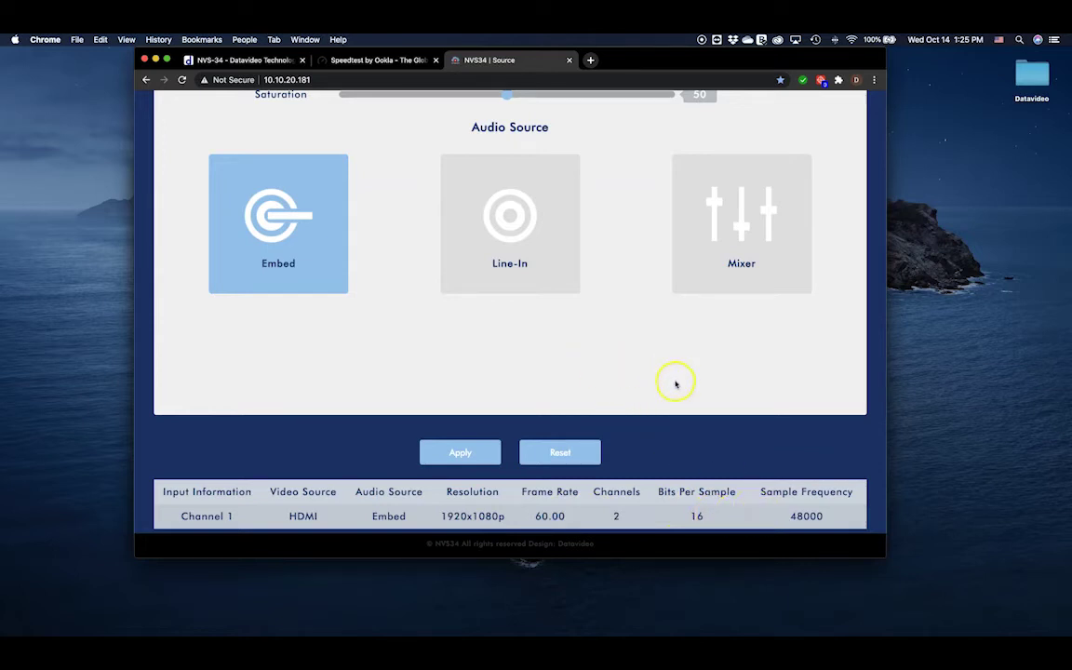
scroll(691, 409, "up", 5)
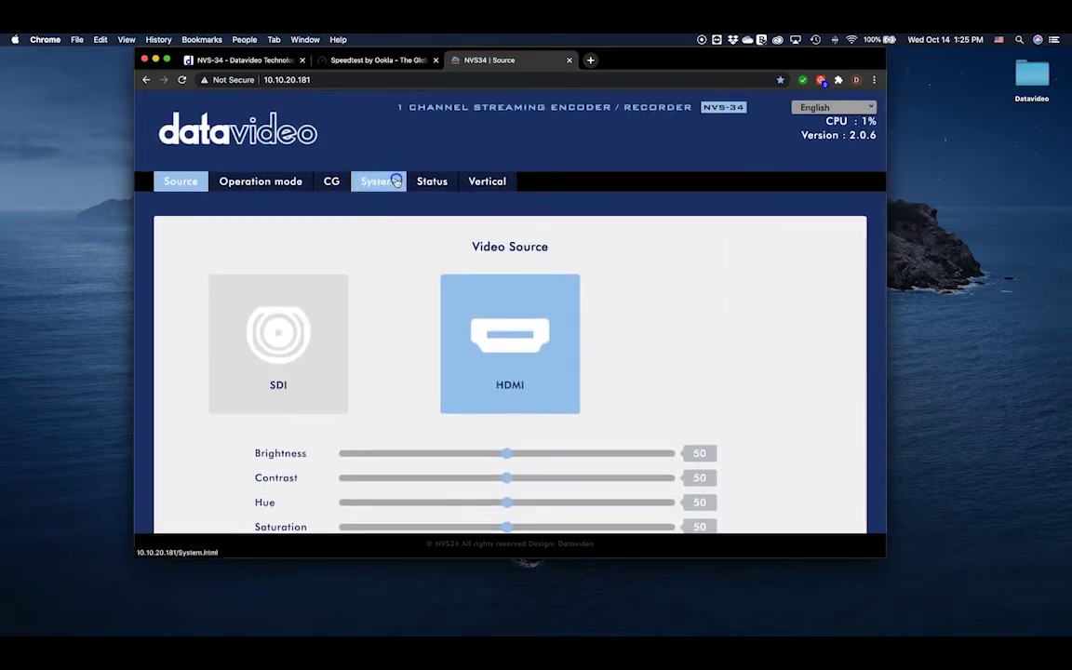
Step: Show the encoder's System page, where Network Setting has DHCP enabled and static IP 192.168.1.200 unused
left_click(396, 181)
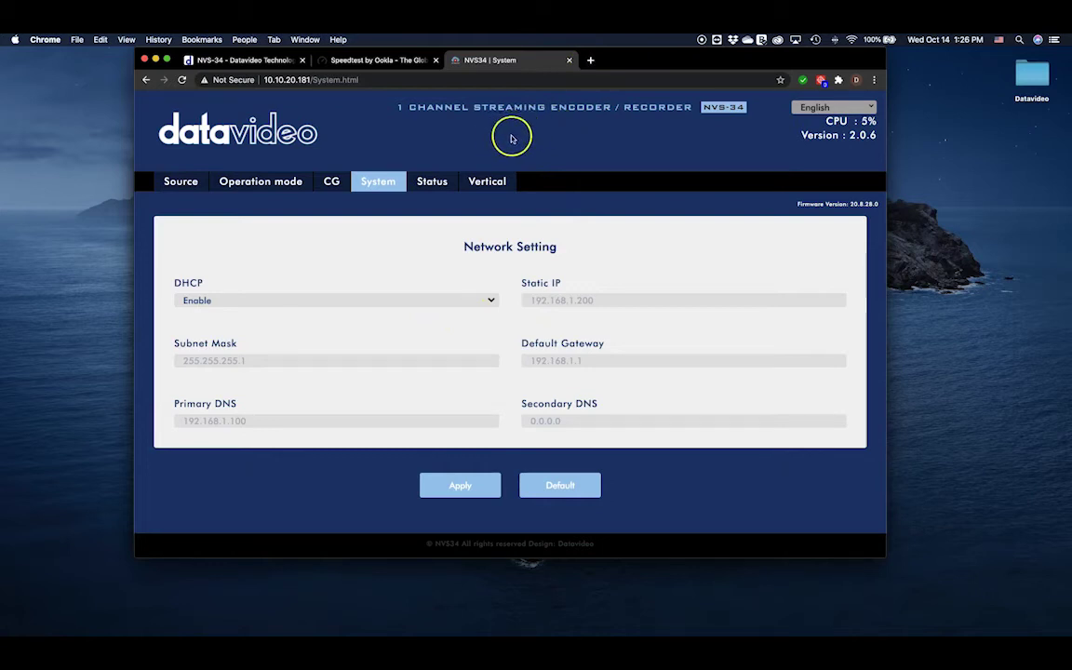
Step: Bring up the list of Wi-Fi networks from the menu bar
left_click(853, 41)
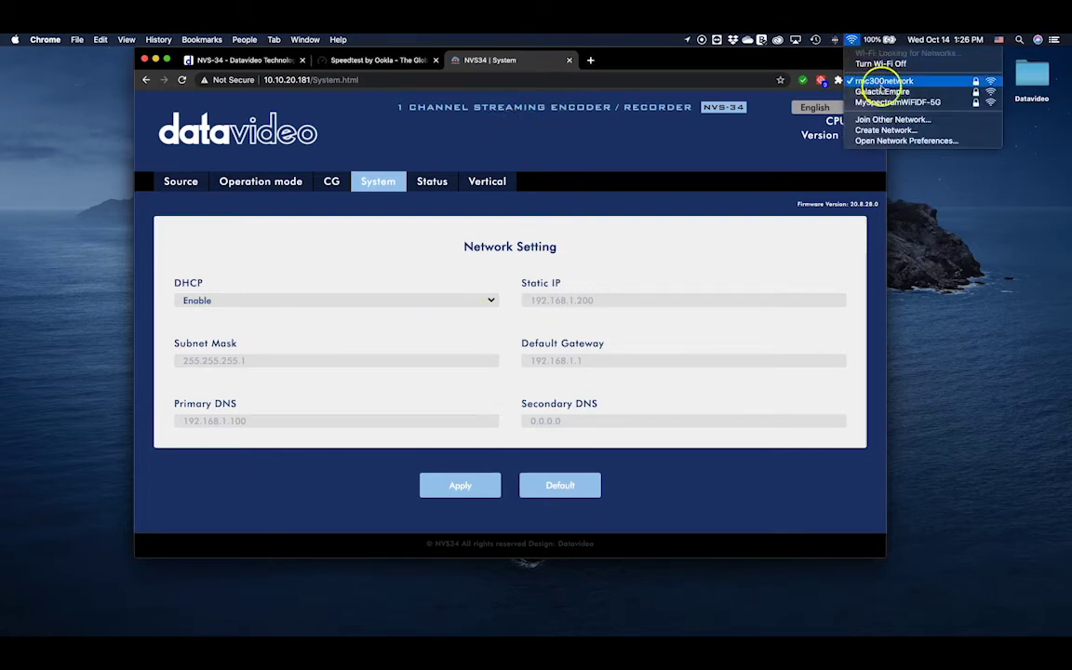
left_click(906, 144)
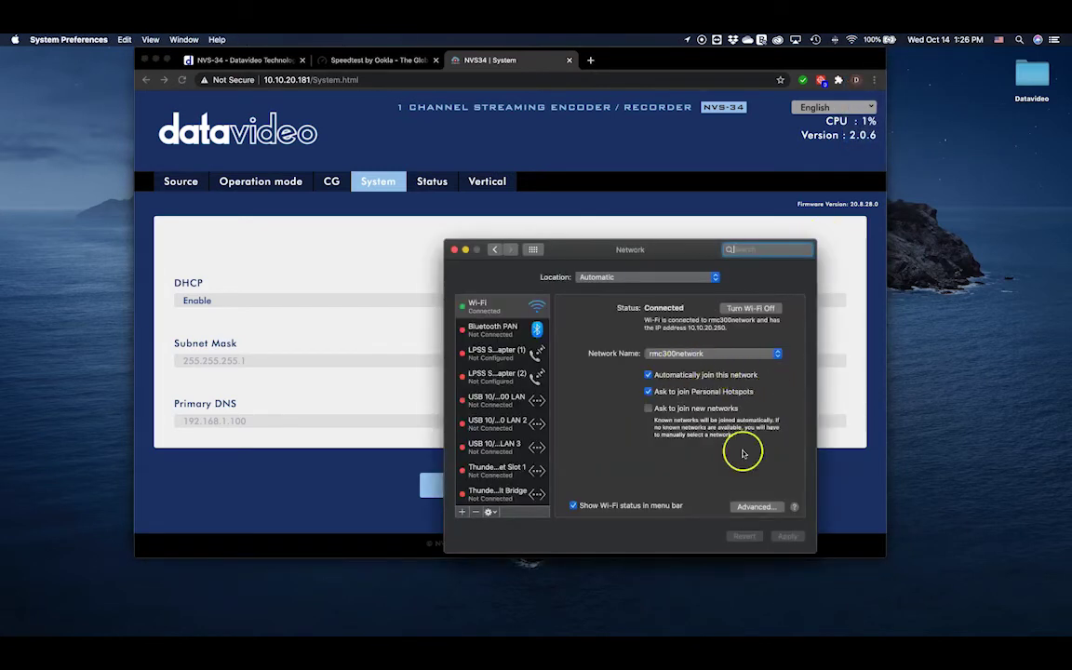
left_click(758, 507)
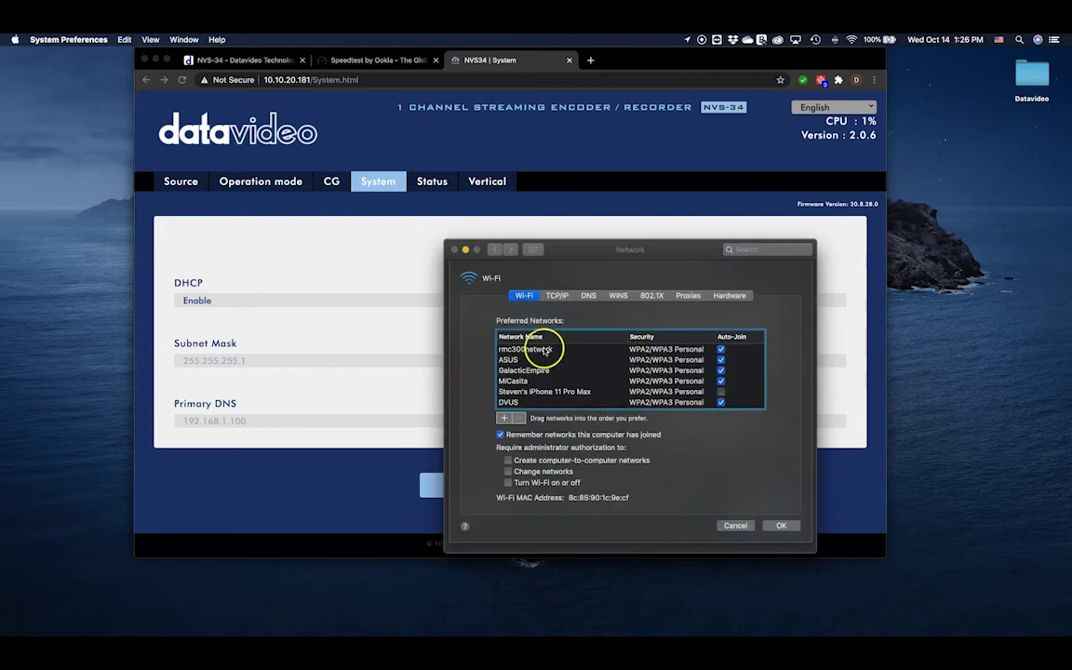
left_click(559, 297)
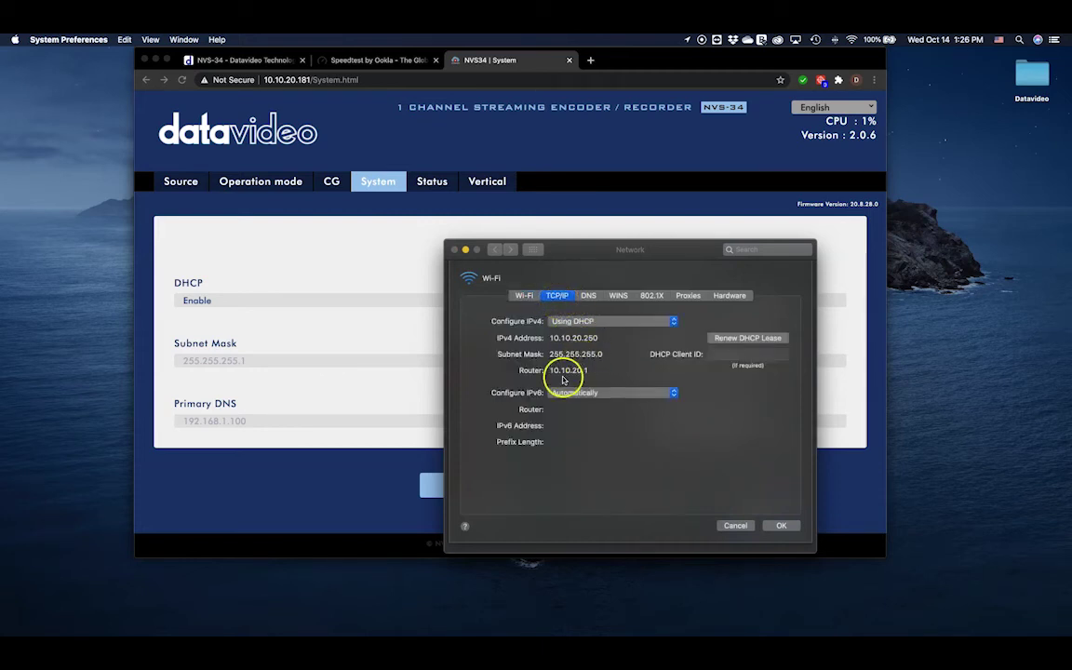
left_click_drag(599, 370, 559, 370)
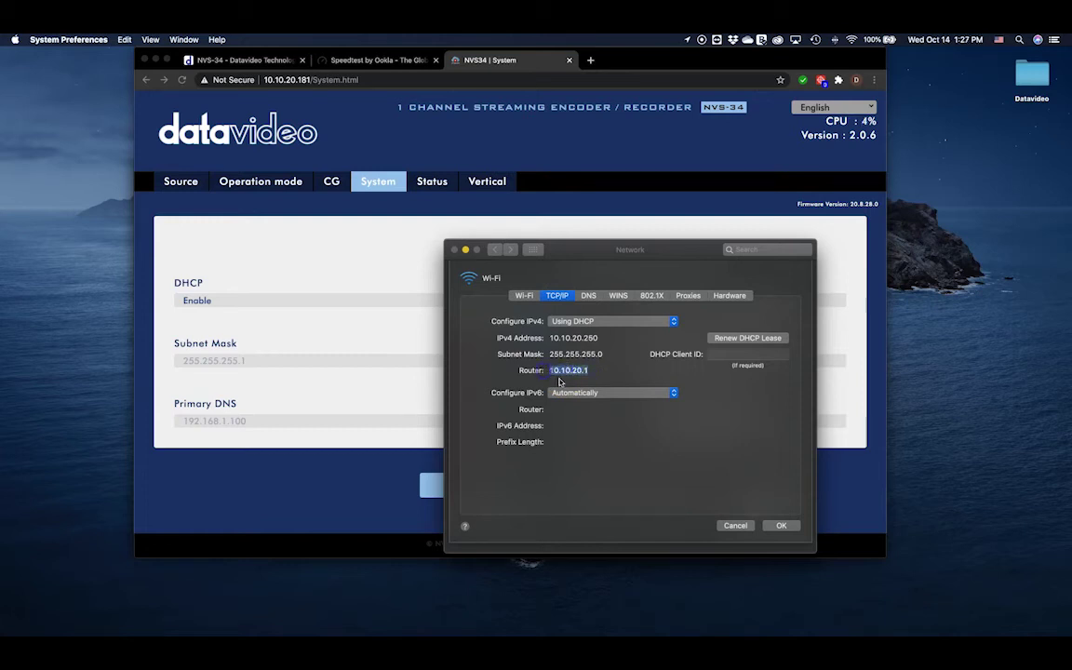
double_click(570, 374)
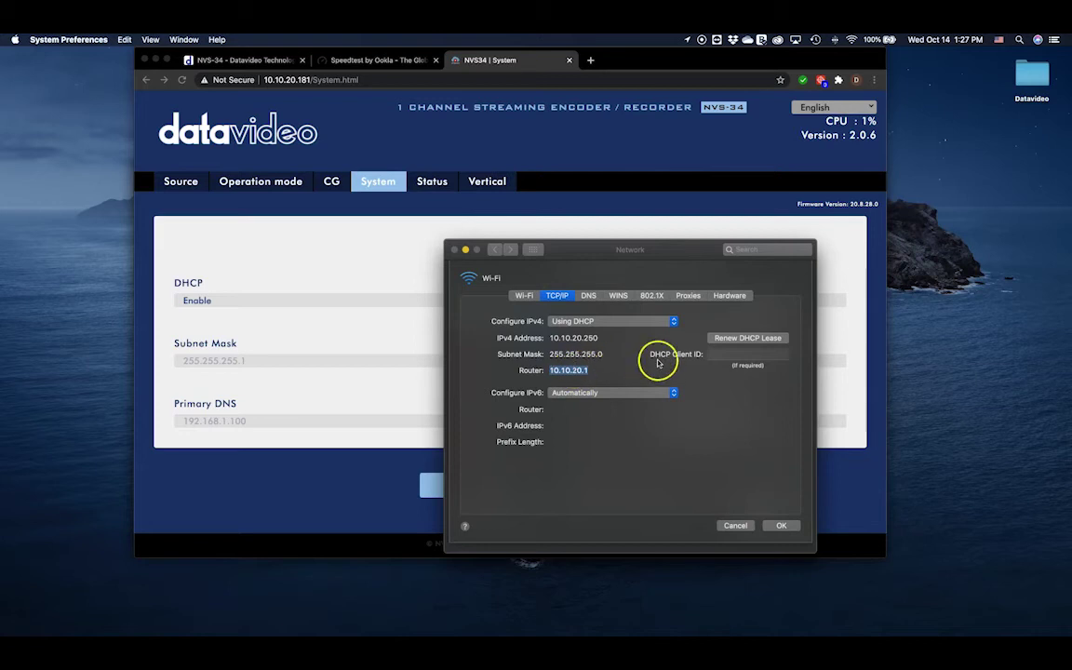
left_click(735, 527)
Step: Open the ASUS router admin at 10.10.20.1 and show its LAN IP: 10.10.20.1, mask 255.255.255.0
left_click(454, 250)
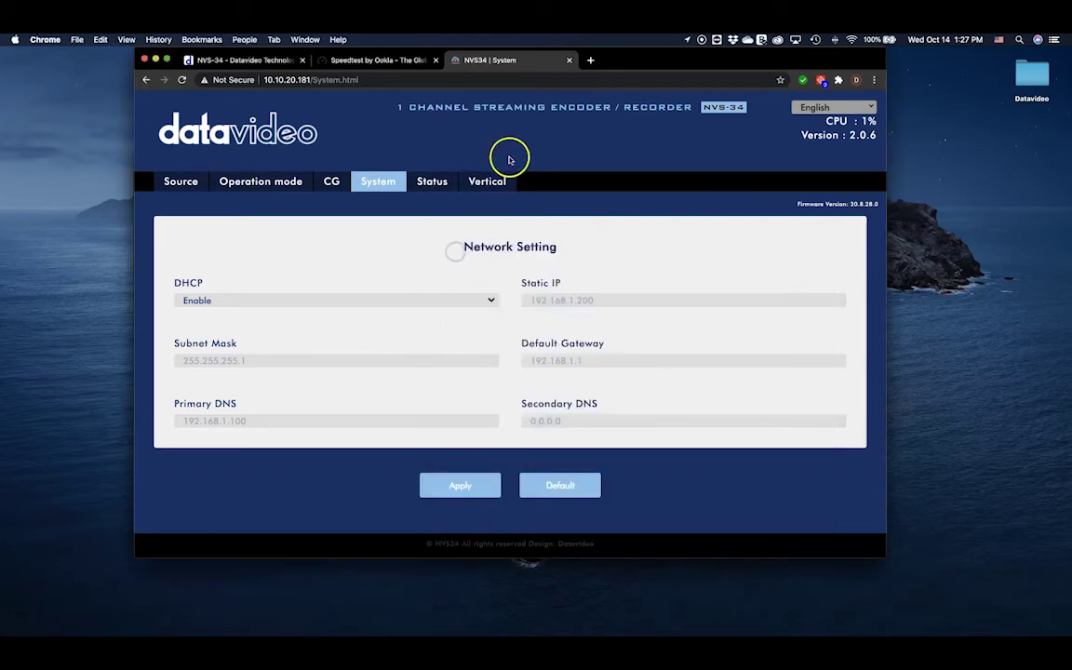
left_click(588, 61)
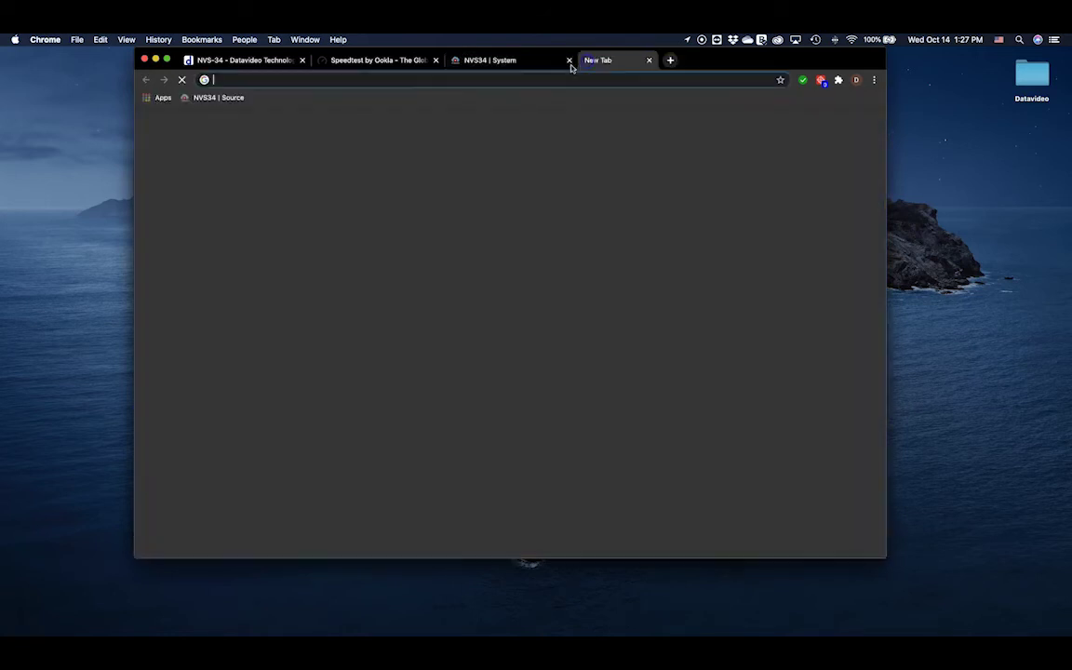
type("10")
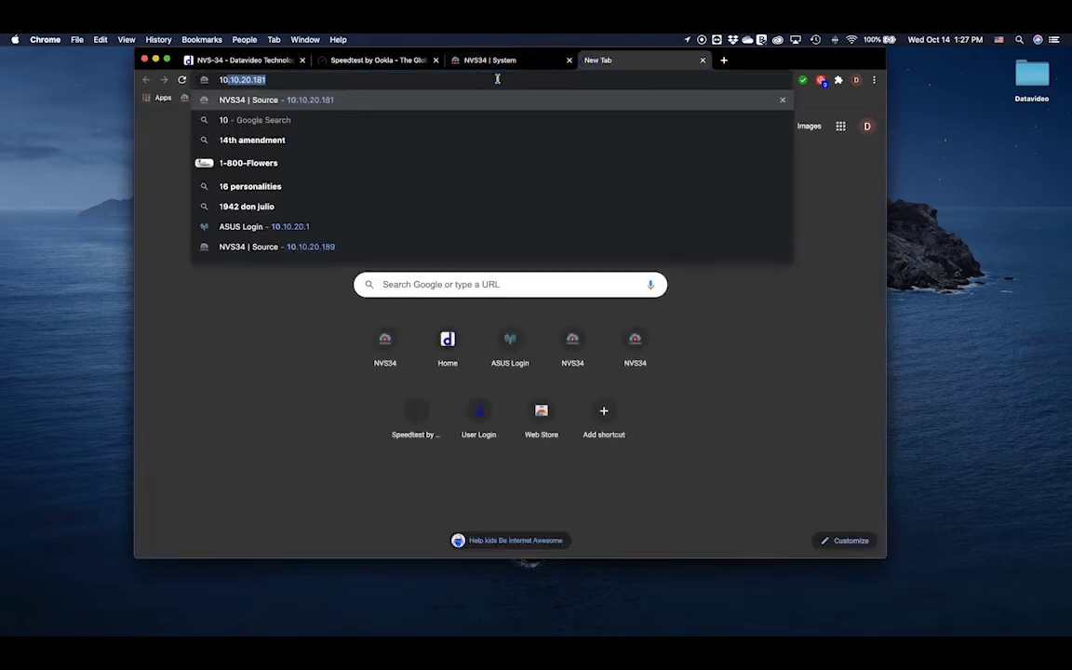
type(".10.20.1")
key("Return")
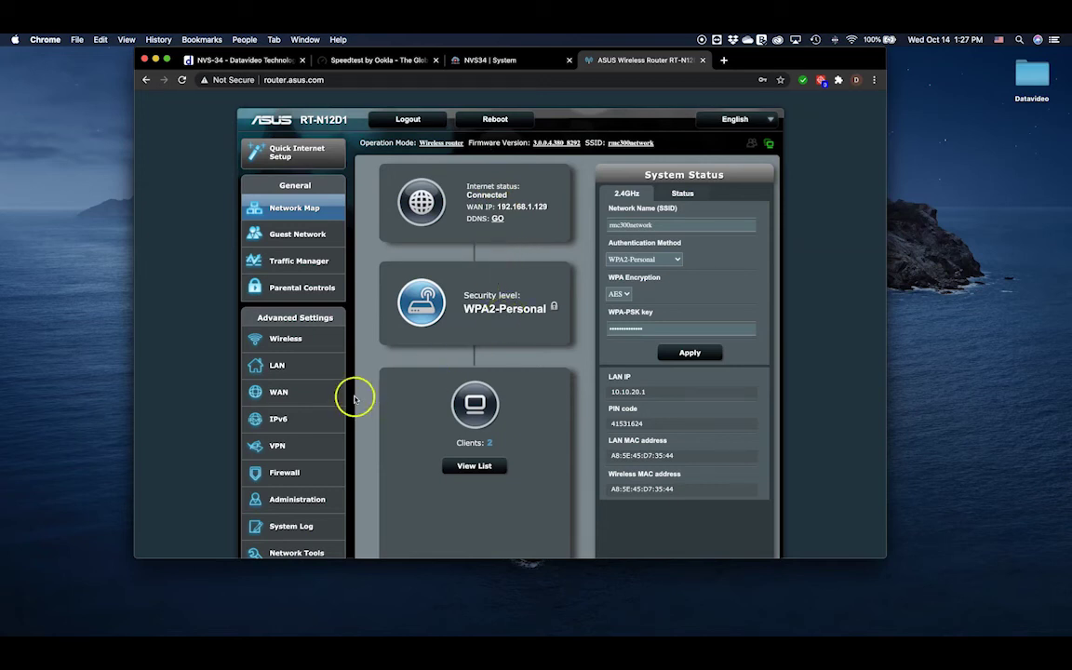
left_click(295, 365)
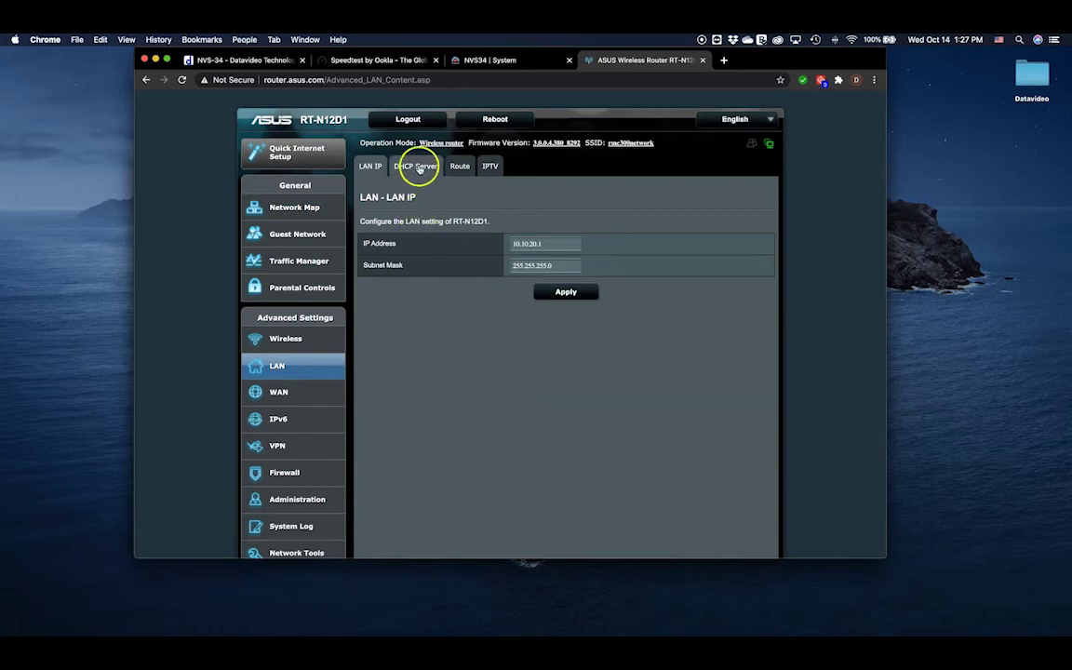
Step: Review the router's DHCP Server: pool 10.10.20.2–10.10.20.254, encoder's MAC reserved at 10.10.20.181
left_click(418, 171)
scroll(643, 349, "down", 2)
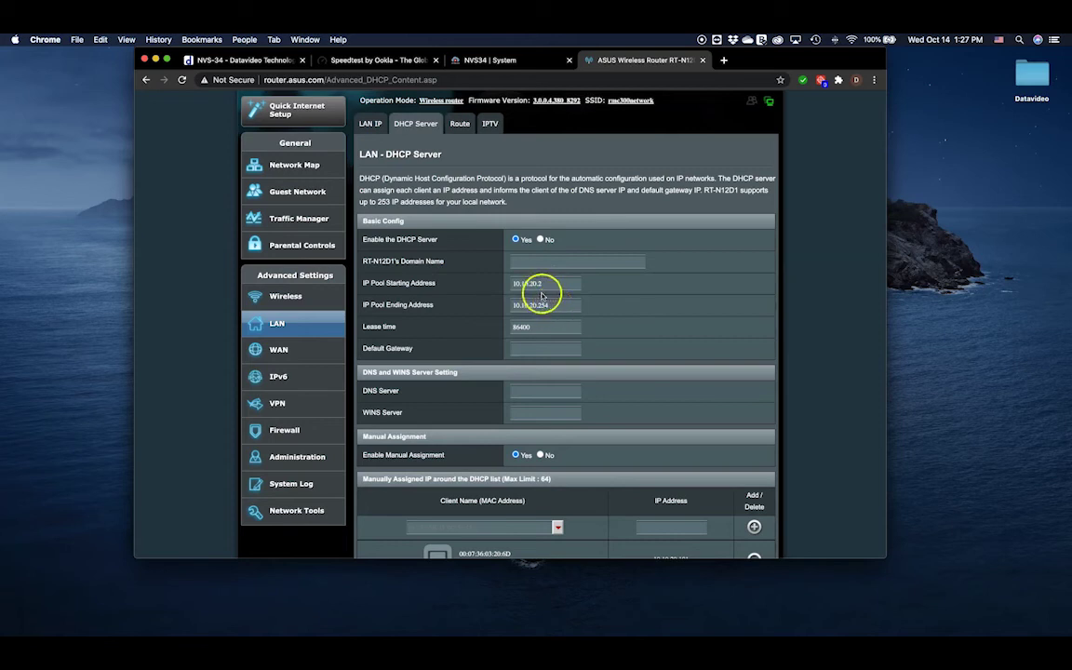
left_click(514, 283)
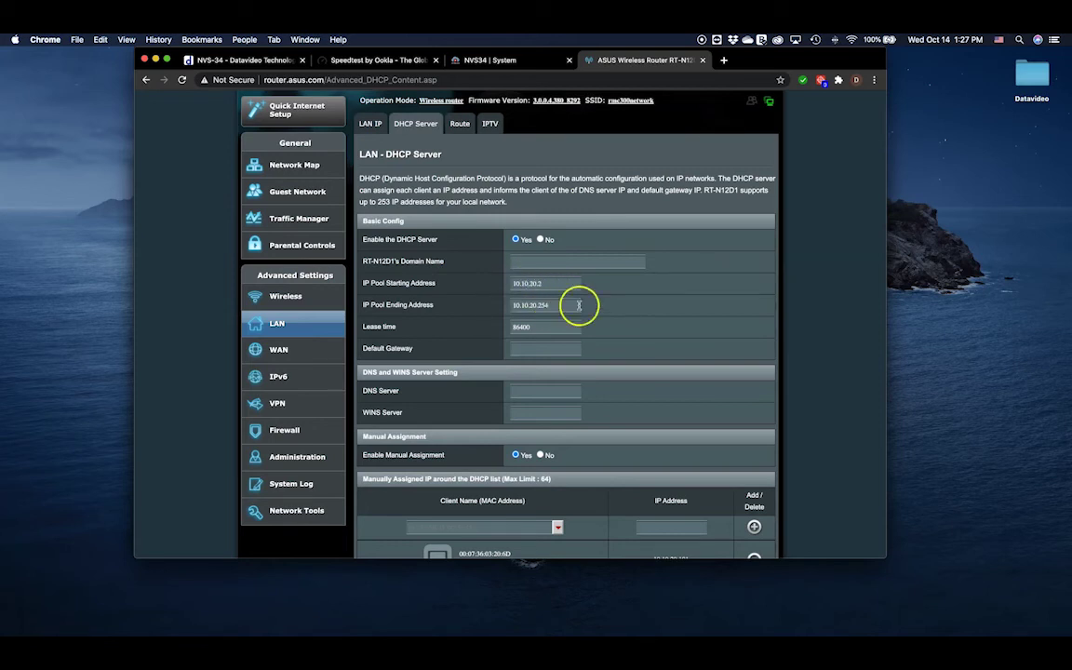
scroll(582, 310, "down", 2)
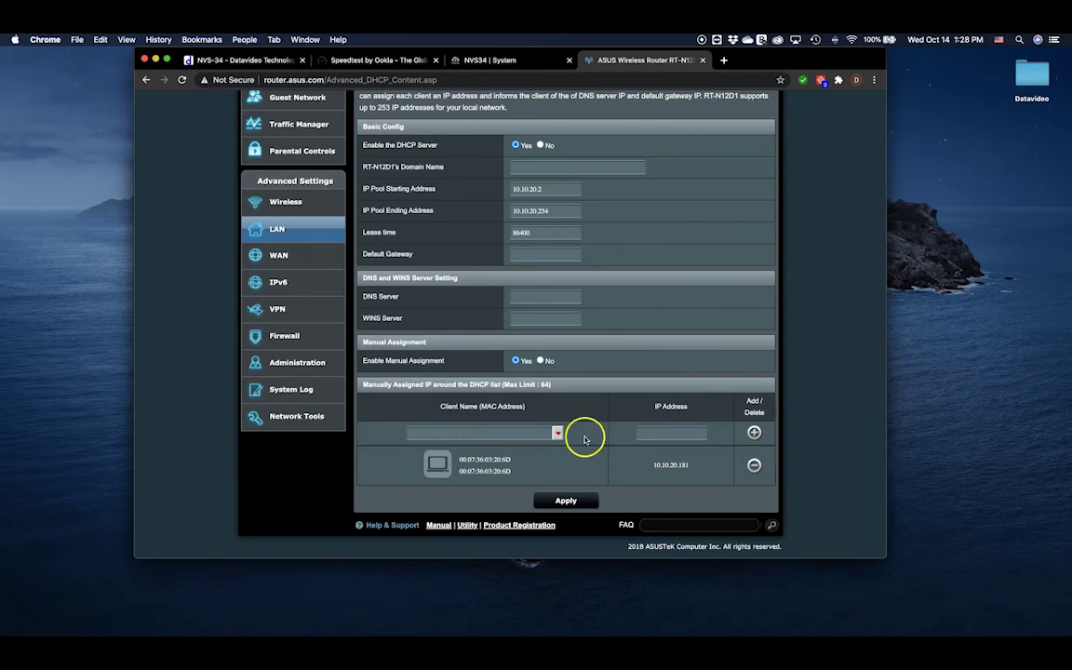
scroll(590, 438, "up", 1)
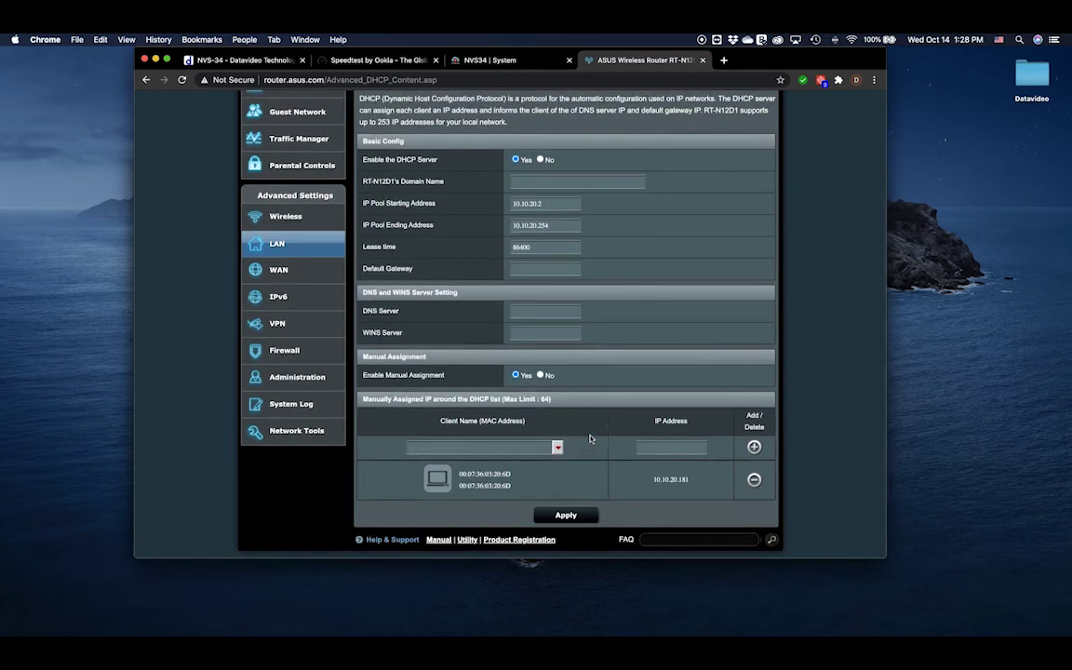
Step: Return to the encoder's NVS34 System tab, leaving DHCP set to Enable
left_click(507, 59)
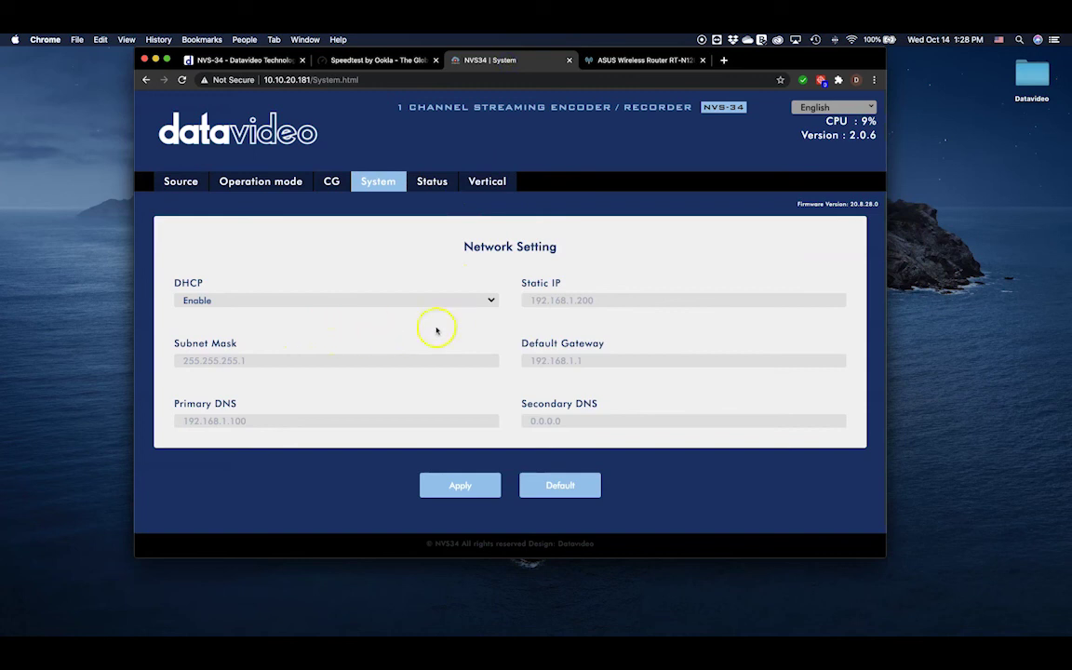